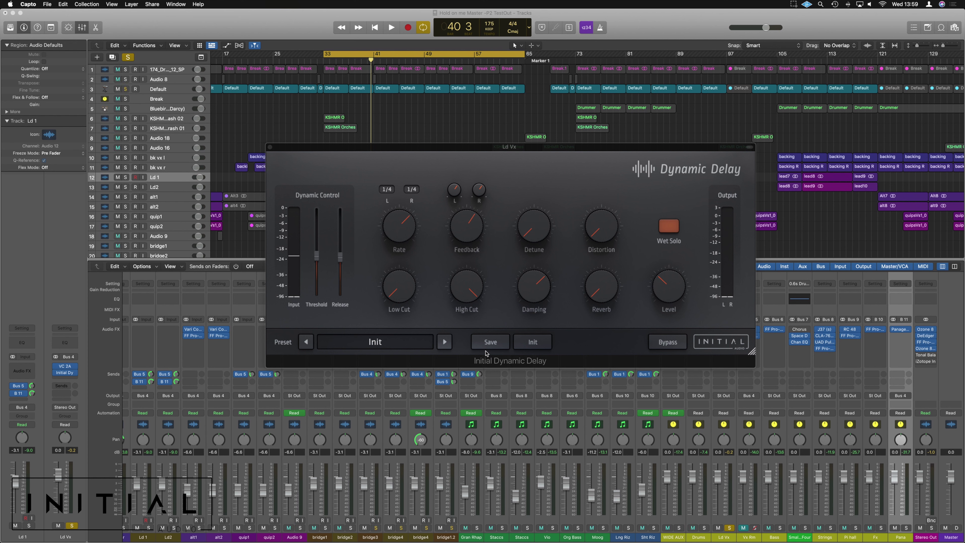
- Lengthen the delay Rate, try 2/1 on the right side, and audition the result
left_click(486, 353)
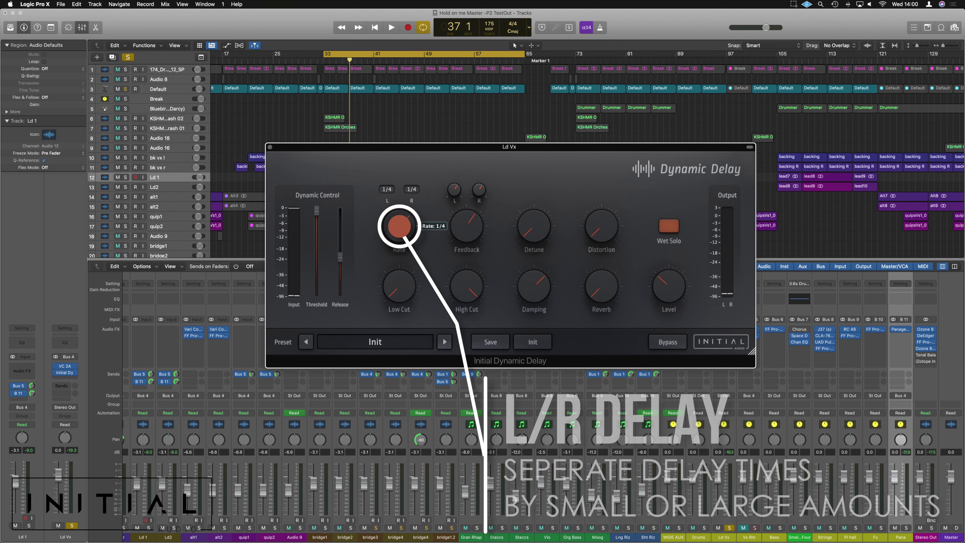
mouse_move(406, 237)
left_mouse_down()
mouse_move(407, 266)
mouse_move(410, 222)
left_mouse_up()
left_click(412, 189)
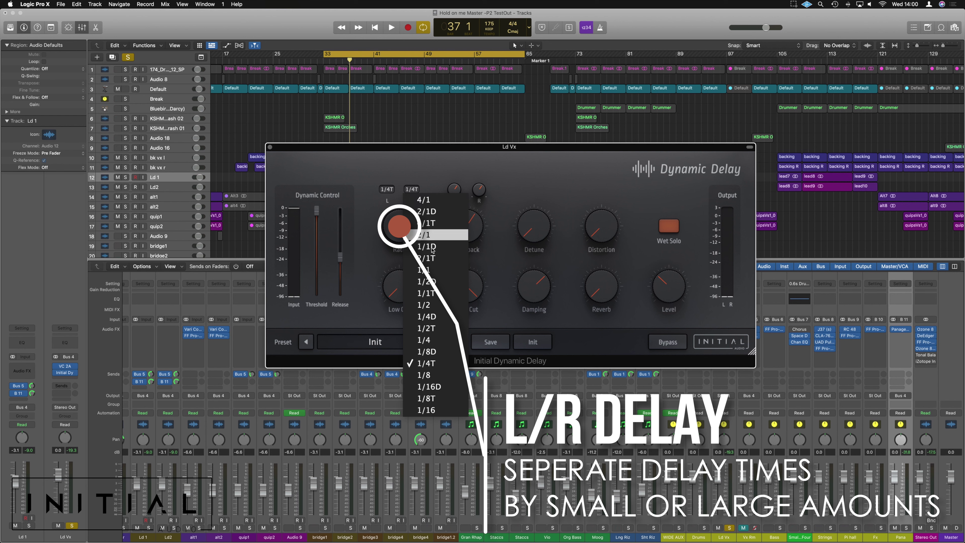
left_click(437, 236)
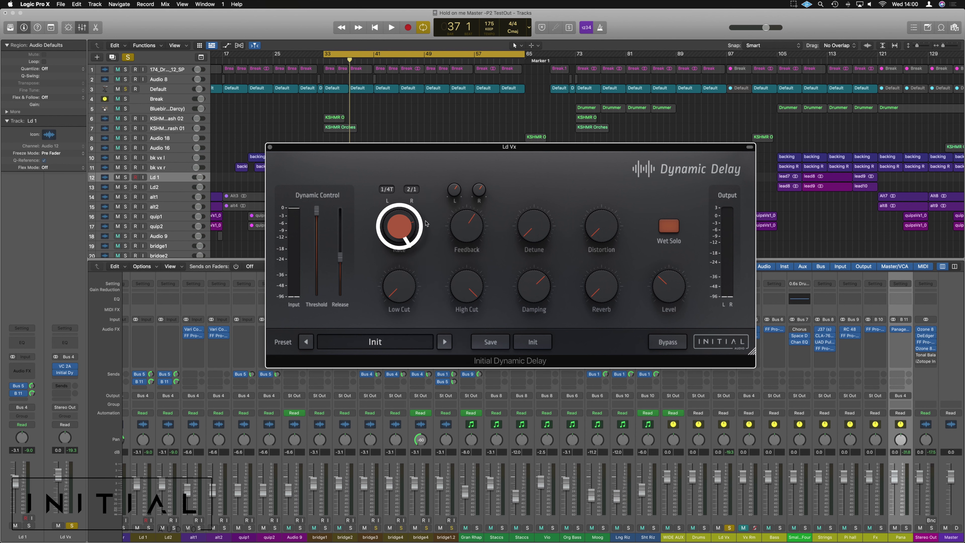
key("space")
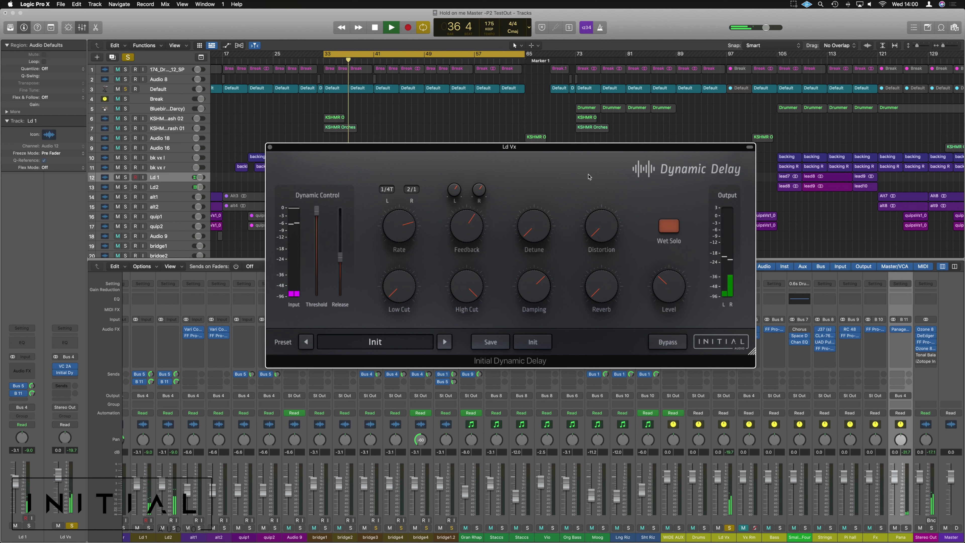
key("space")
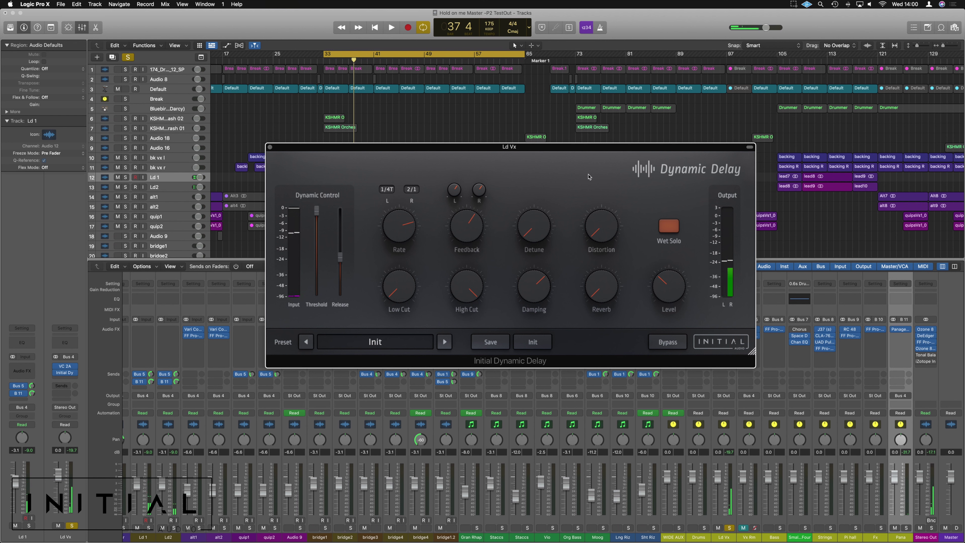
- Set both the left and right delay times to 1/2T
left_click(412, 193)
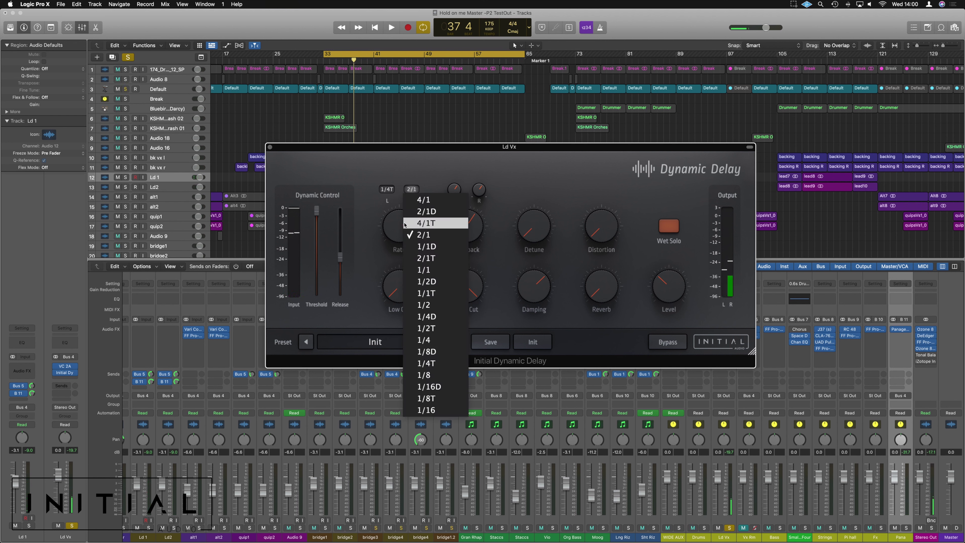
left_click(398, 226)
left_click_drag(398, 226, 398, 237)
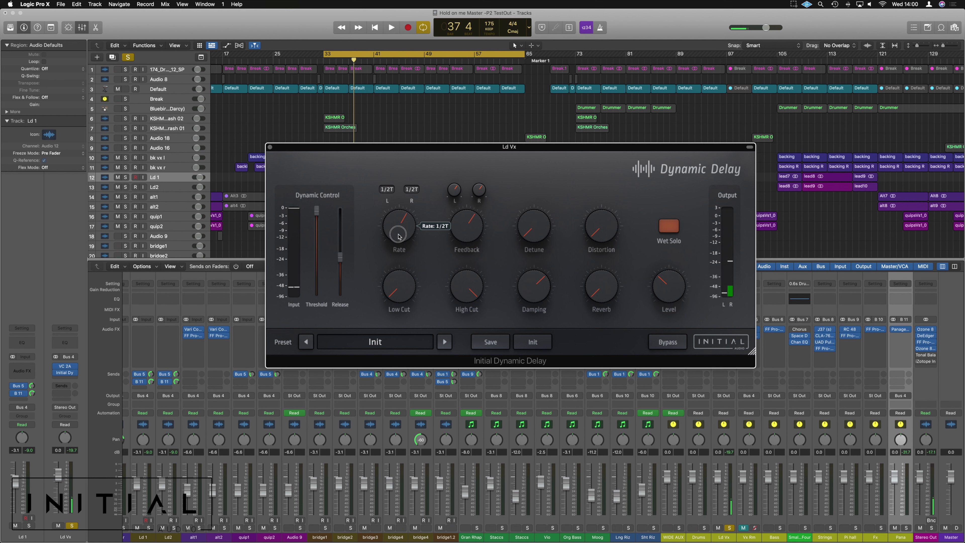
left_click_drag(399, 230, 403, 228)
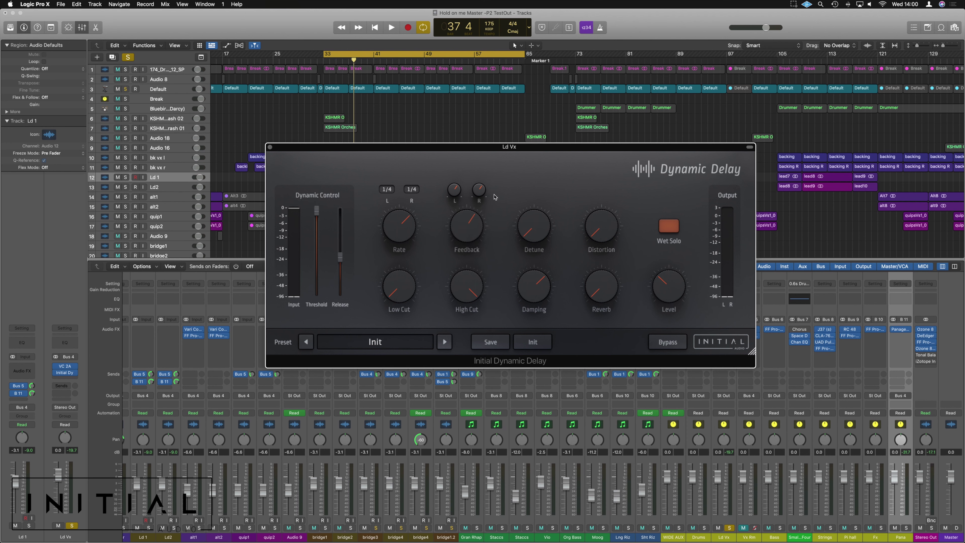
- Raise Detune to about 38% and audition it with Wet Solo on during playback
mouse_move(530, 227)
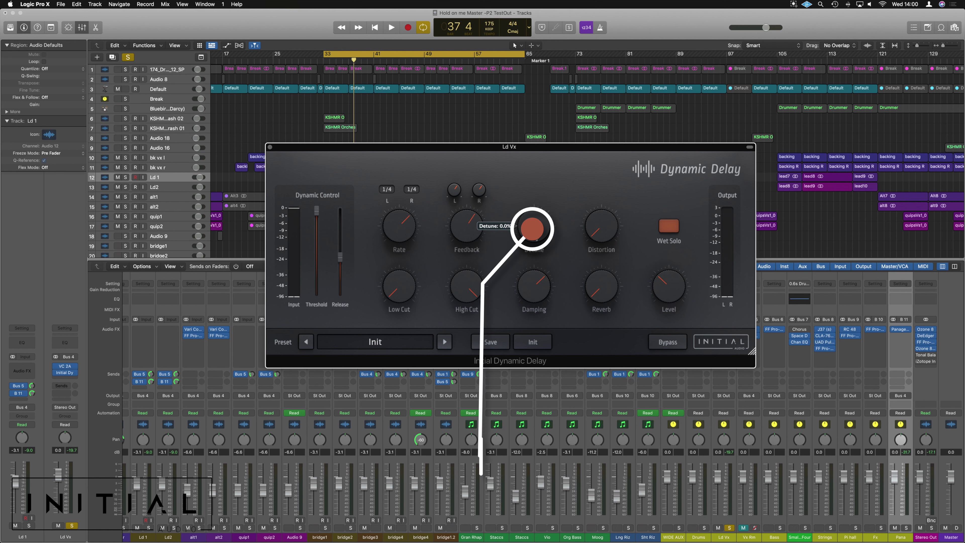
left_click_drag(534, 239, 536, 209)
key("space")
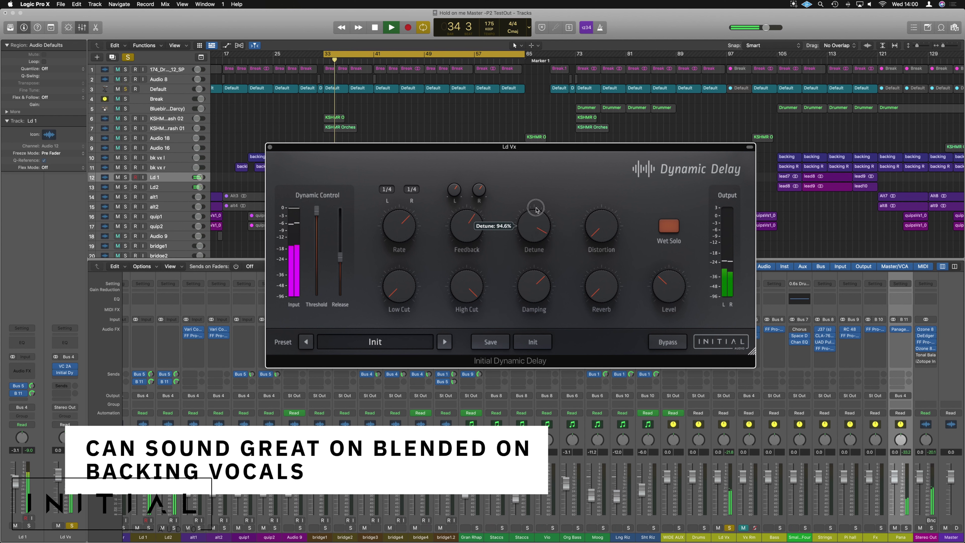
double_click(535, 209)
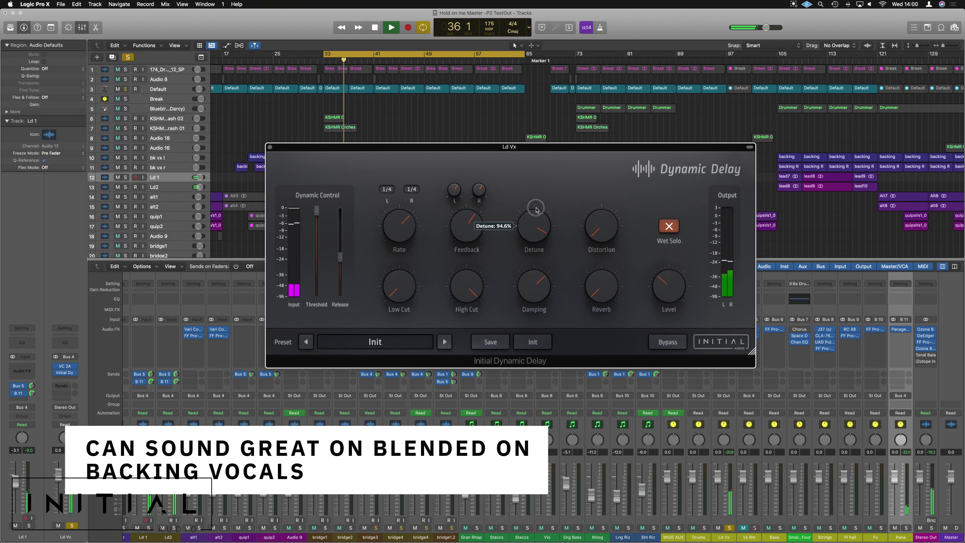
left_click(669, 225)
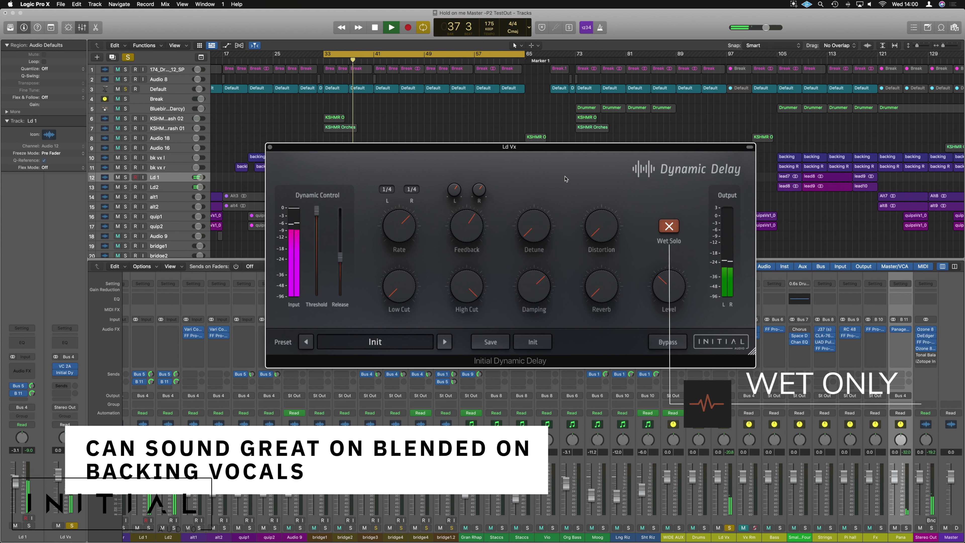
mouse_move(540, 227)
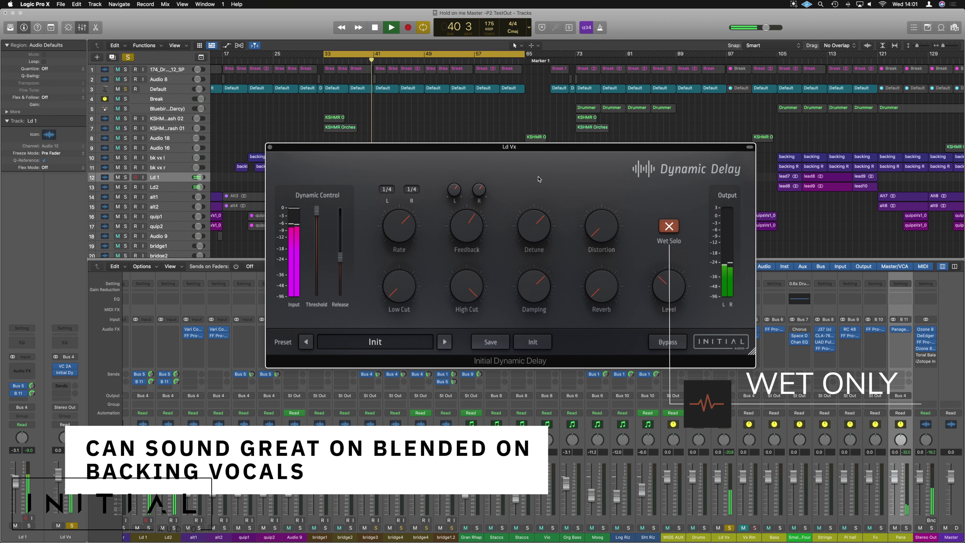
mouse_move(604, 233)
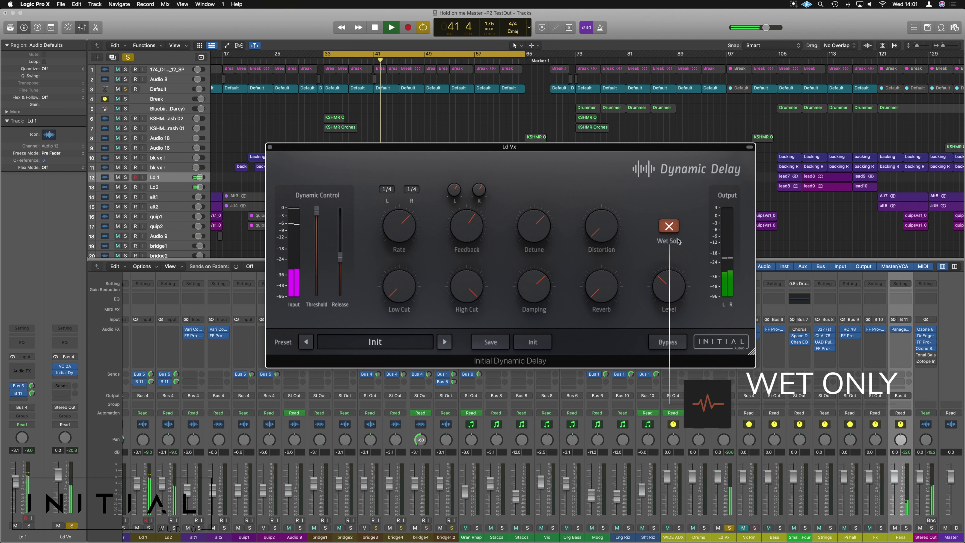
- Reset Detune to zero and bring the delay's Reverb to about 70% while playing back
left_click(539, 223, "alt")
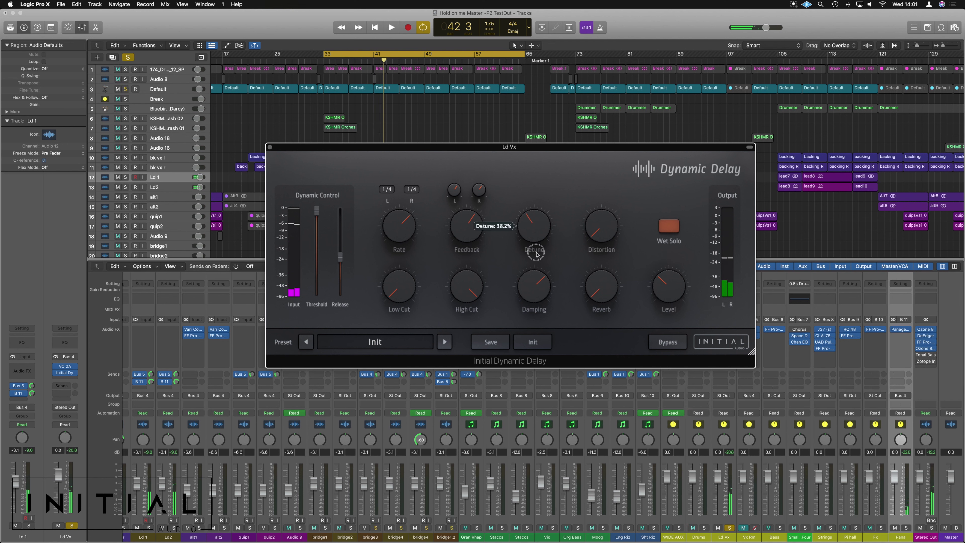
mouse_move(539, 290)
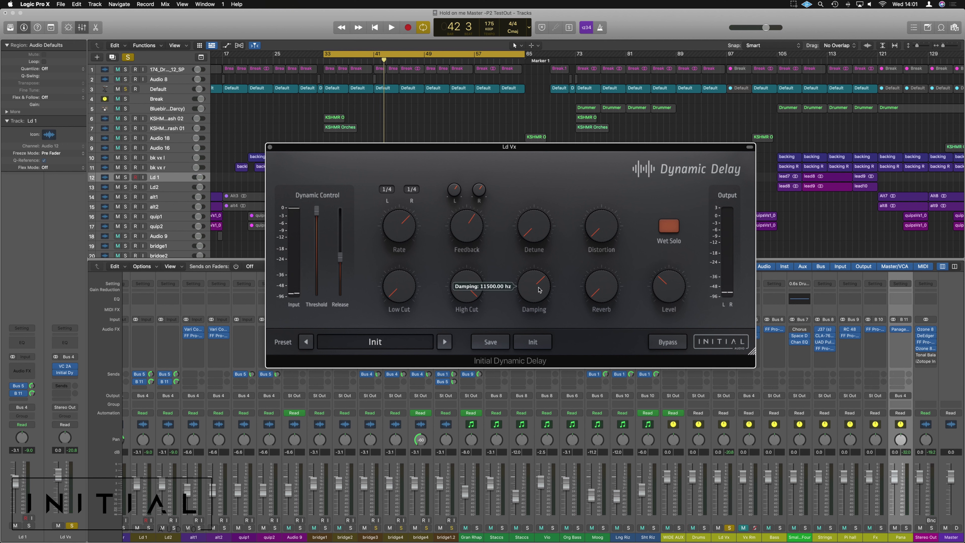
mouse_move(607, 294)
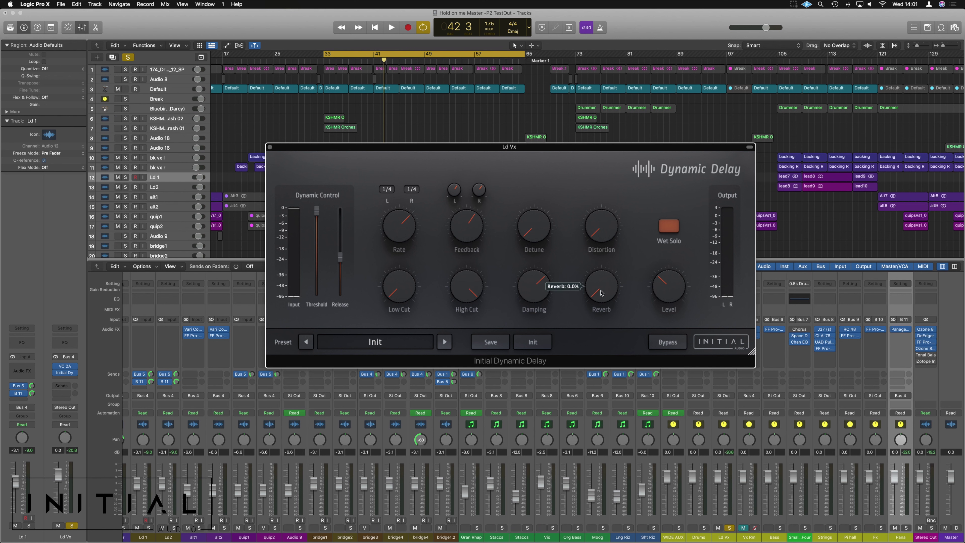
key("space")
left_click_drag(601, 293, 607, 245)
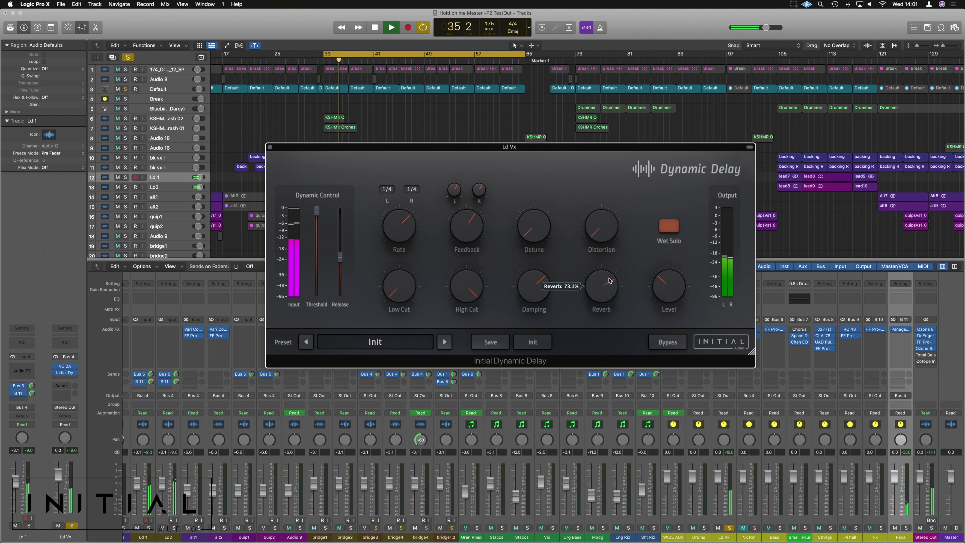
left_click_drag(608, 280, 602, 375)
key("space")
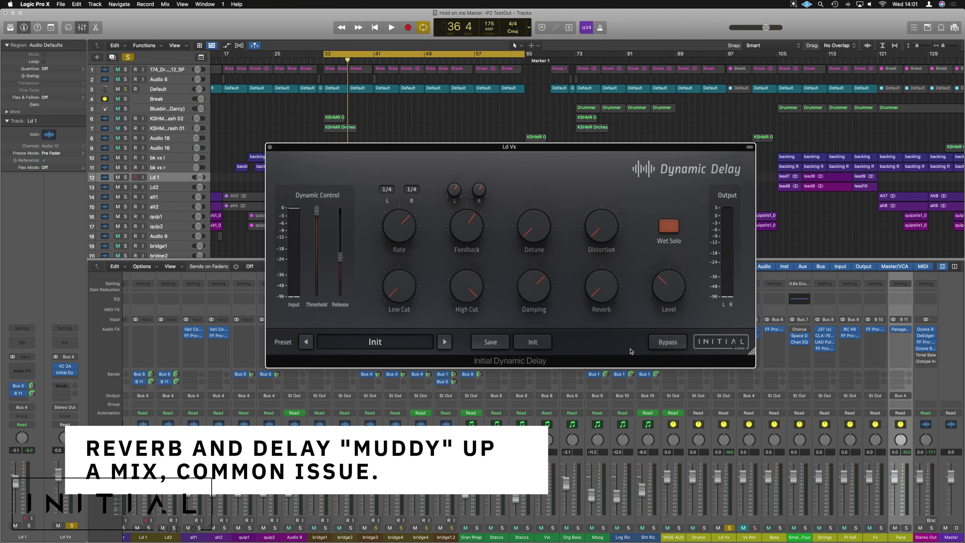
- Set the delay Level to -9.39 dB, unsolo the lead vocal, audition, and re-enable Wet Solo
left_click_drag(674, 275, 673, 268)
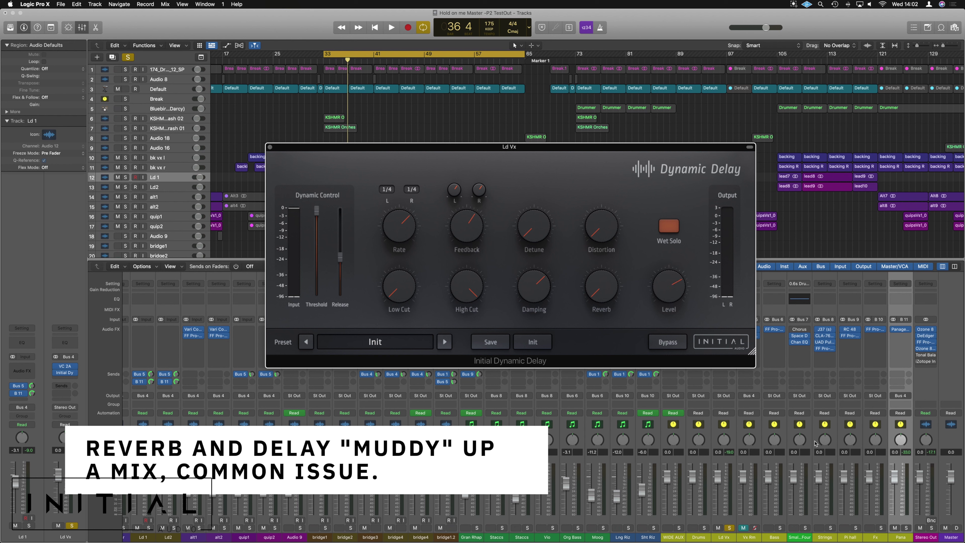
left_click(730, 528)
key("space")
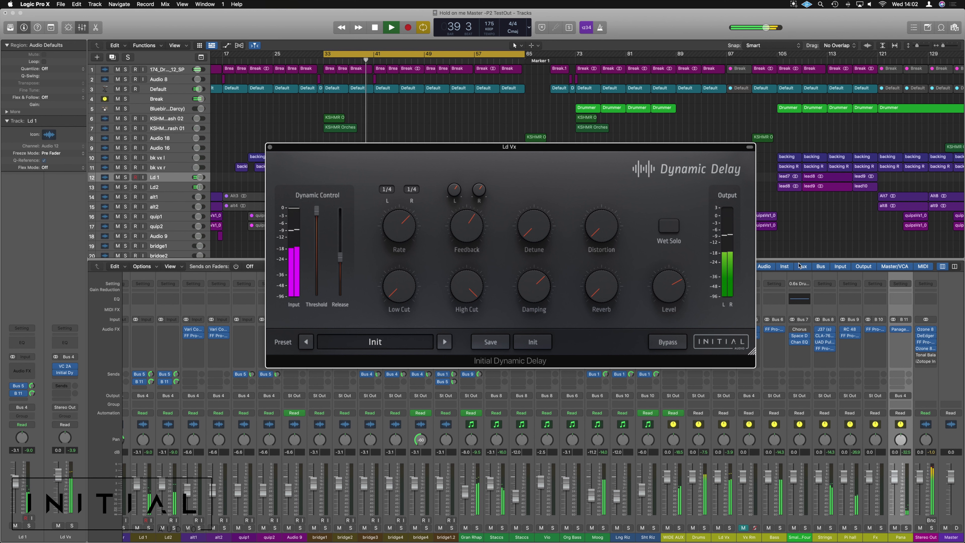
key("space")
left_click(670, 228)
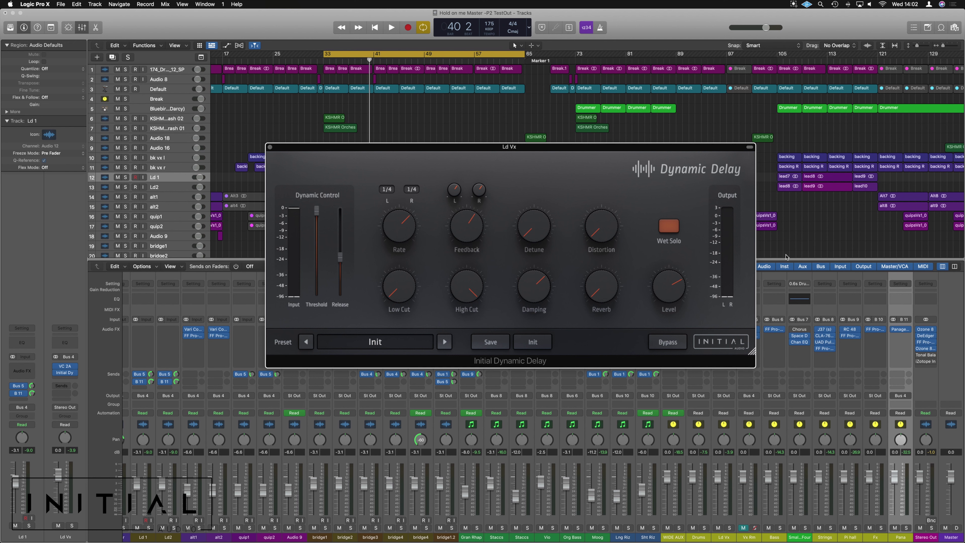
- Audition Threshold at about -33 dB and -10.33 dB, then settle it near -24 dB
scroll(786, 256, "down", 2)
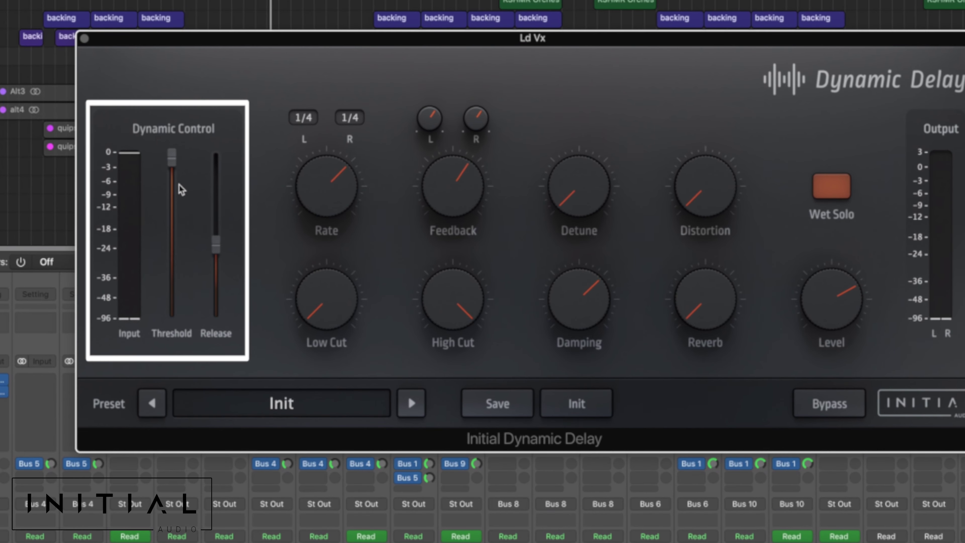
left_click_drag(172, 157, 171, 270)
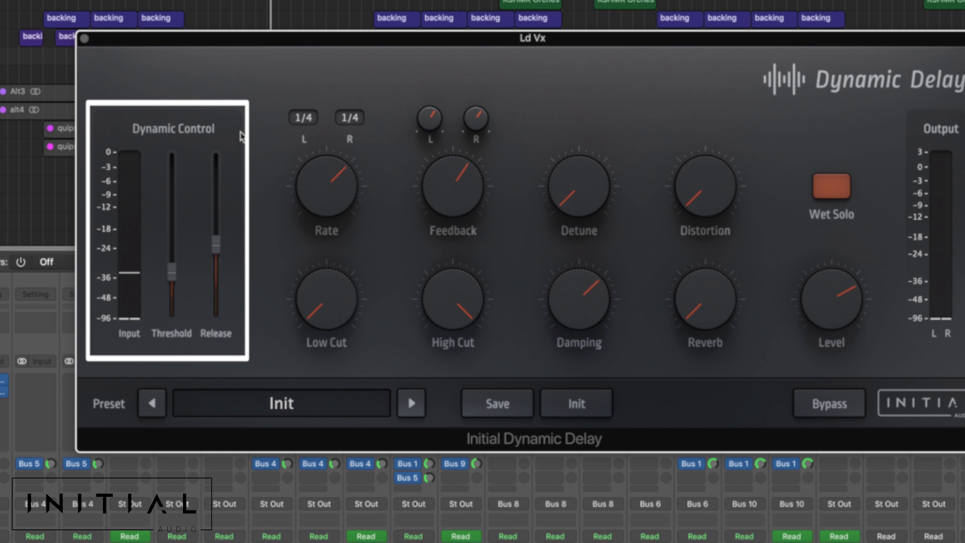
key("space")
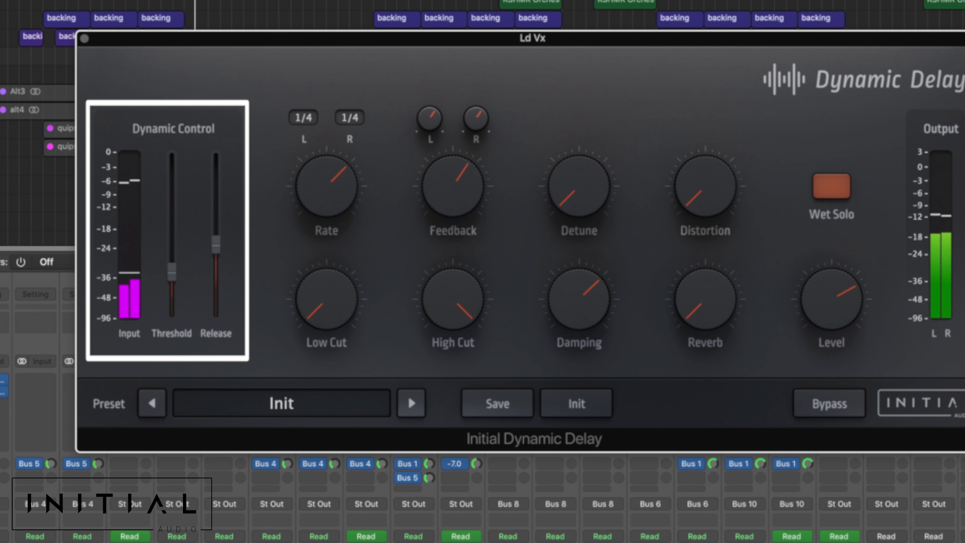
key("space")
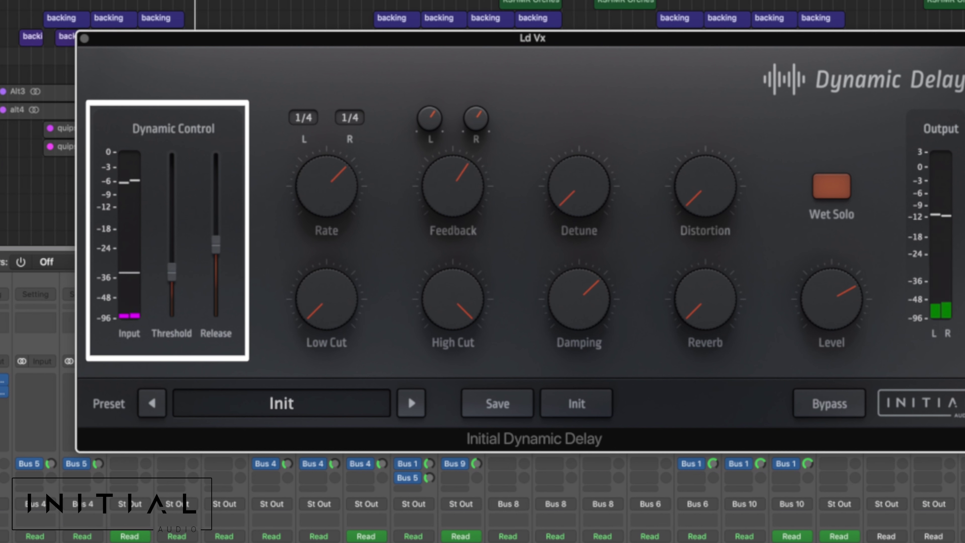
key("space")
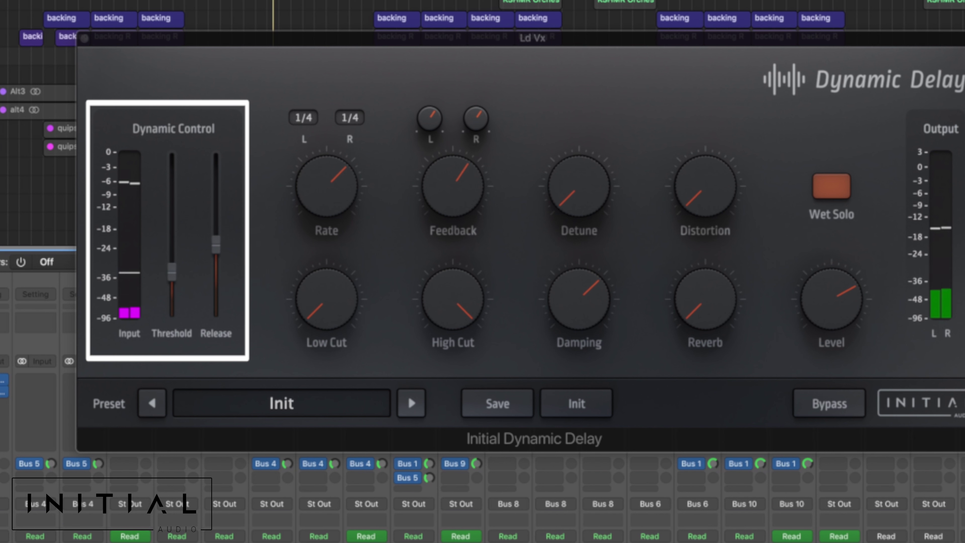
left_click_drag(171, 271, 169, 214)
key("space")
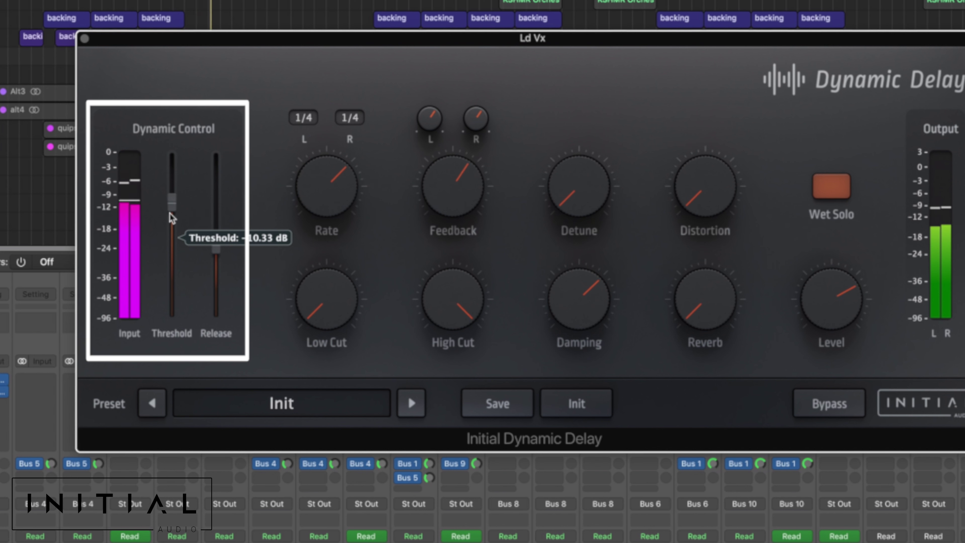
left_click_drag(169, 209, 165, 253)
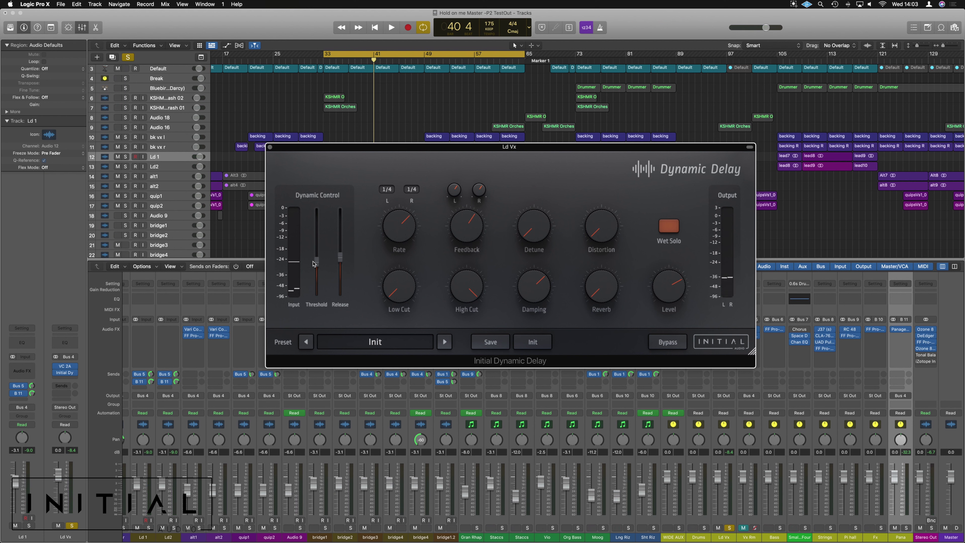
- Set the delay Release to 305 ms while auditioning from bar 33
left_click_drag(340, 256, 340, 283)
key("space")
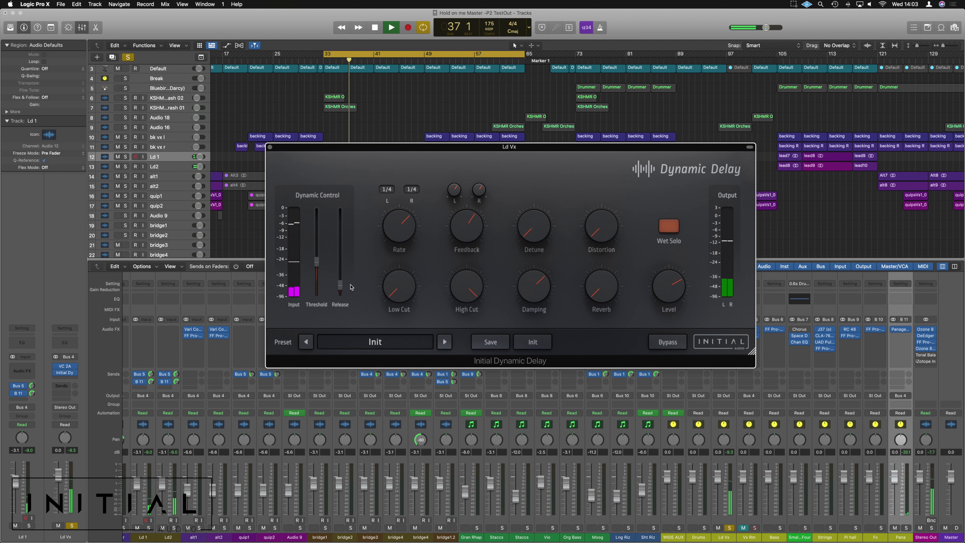
left_click_drag(340, 283, 340, 235)
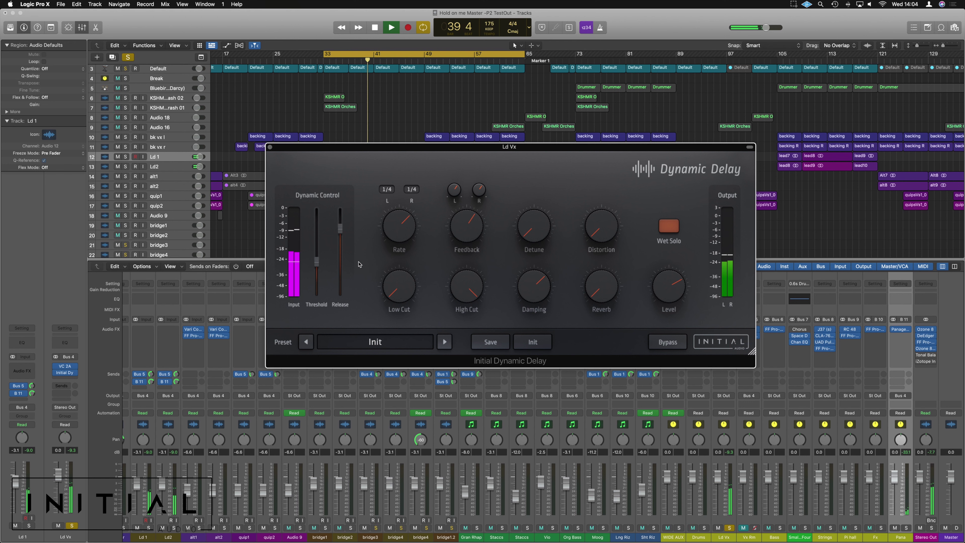
key("space")
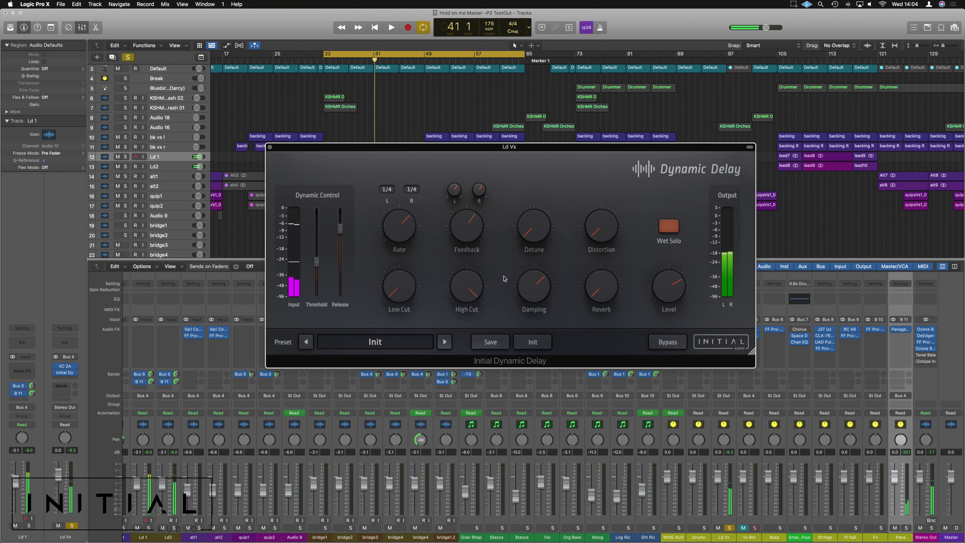
- Raise the delay Reverb to 15.7% and listen to the result
mouse_move(672, 288)
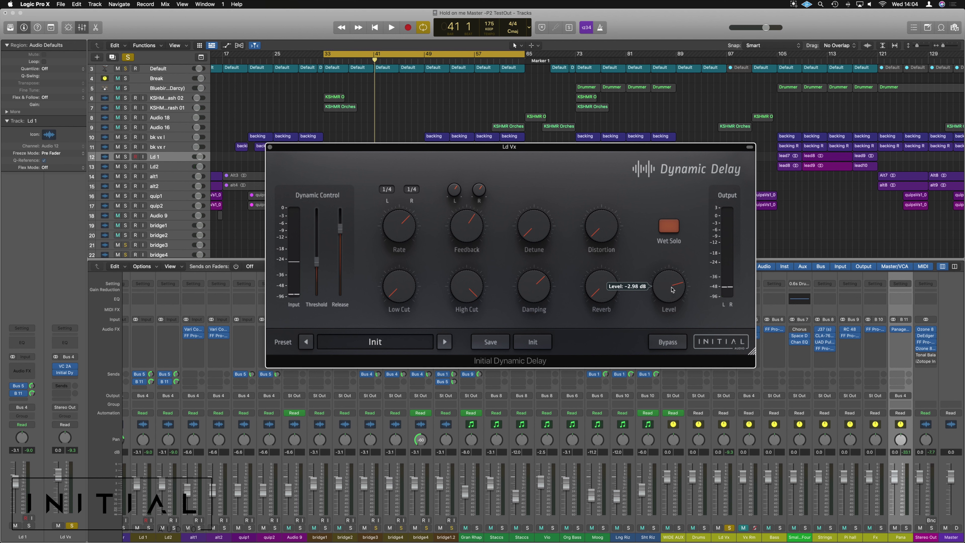
mouse_move(605, 290)
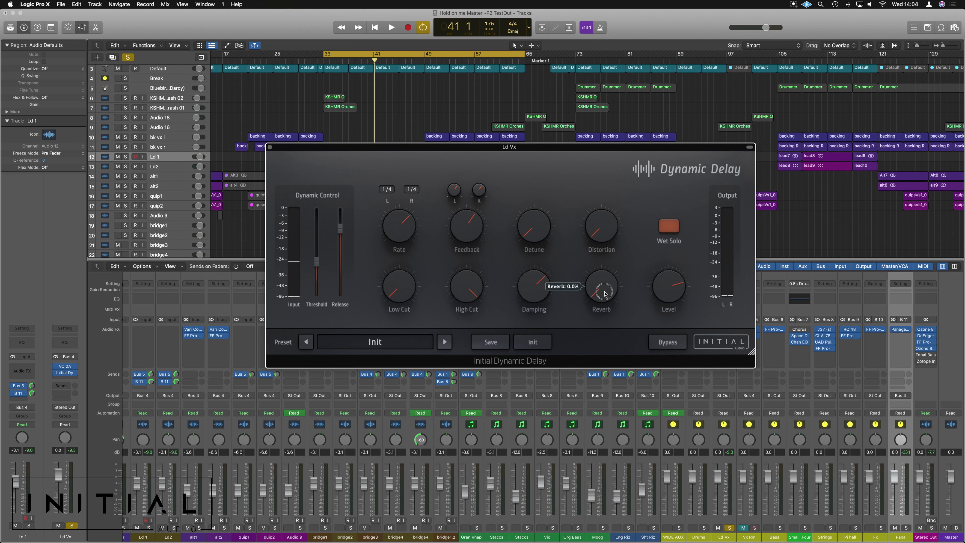
left_click_drag(605, 294, 605, 277)
key("space")
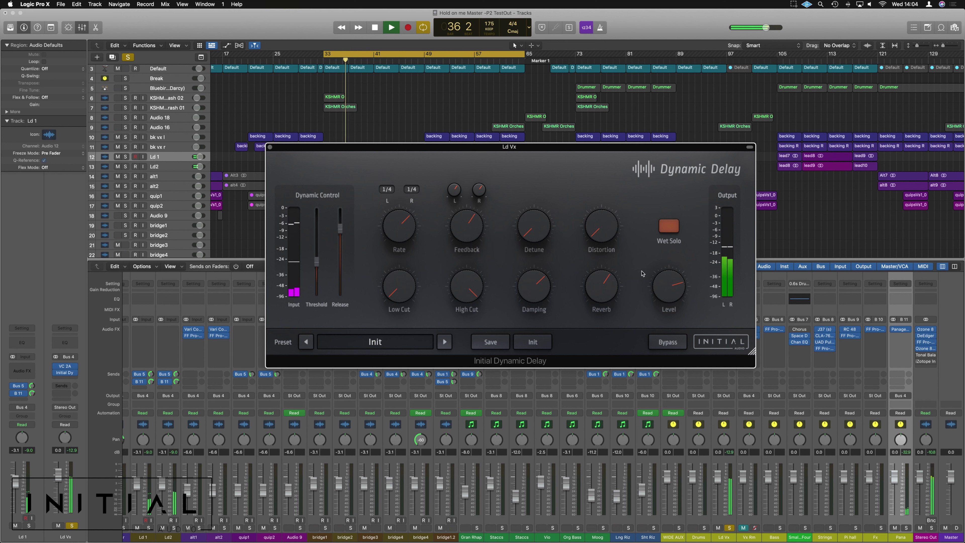
key("space")
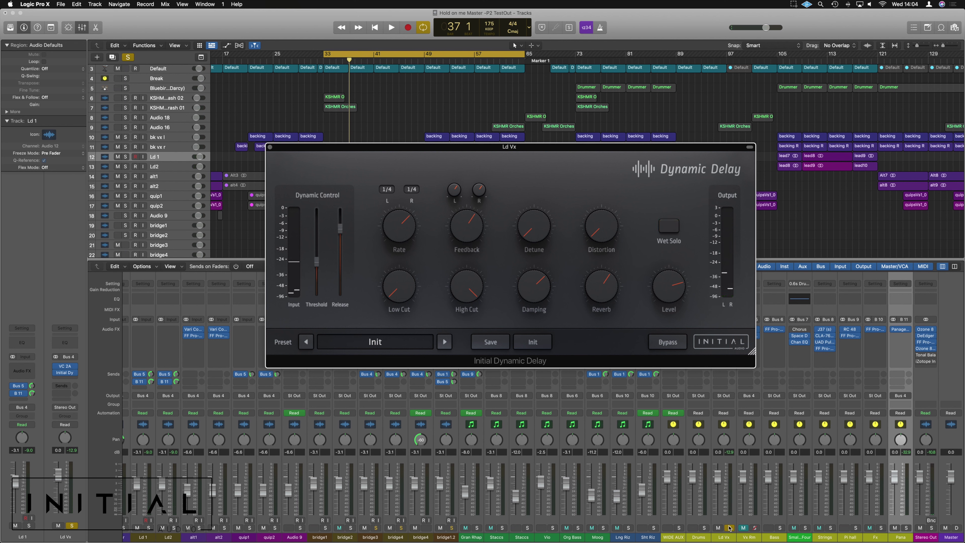
- During playback, sweep the Threshold up to 0 dB and down near -30 dB, ending at -23.69 dB
key("space")
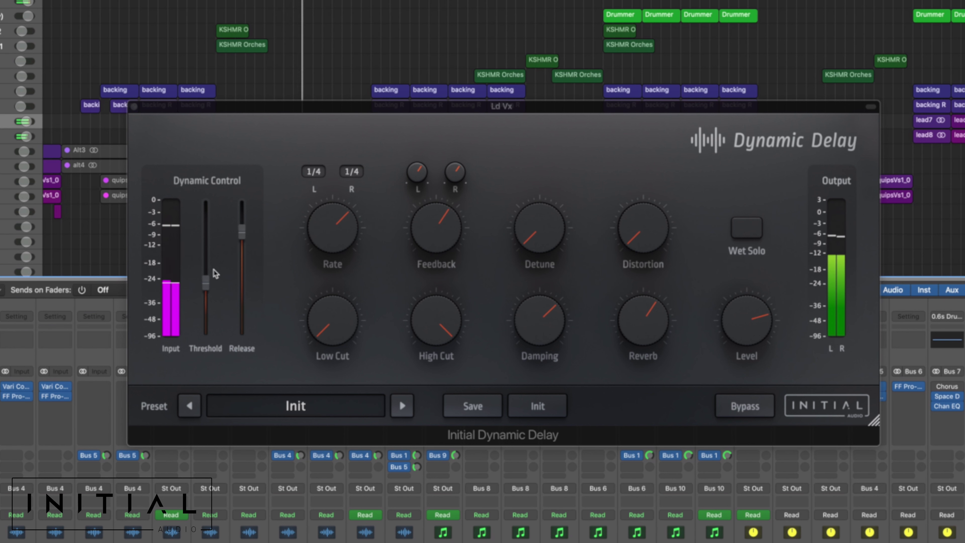
left_click(204, 284)
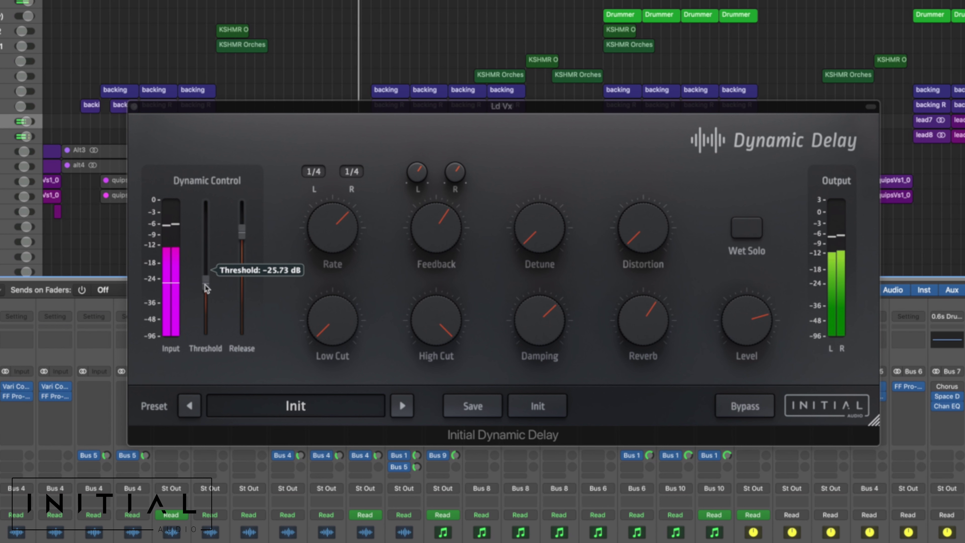
left_click_drag(205, 283, 203, 202)
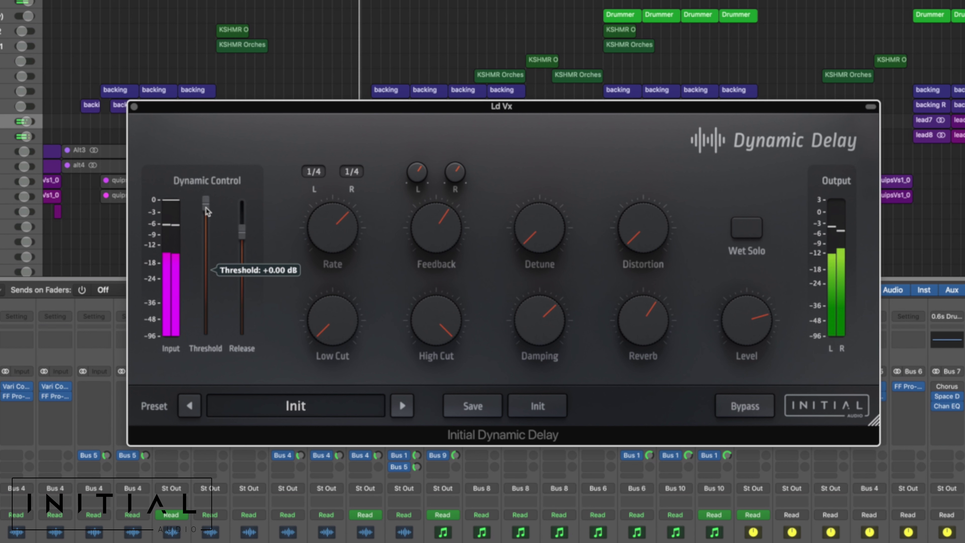
left_click_drag(206, 206, 205, 290)
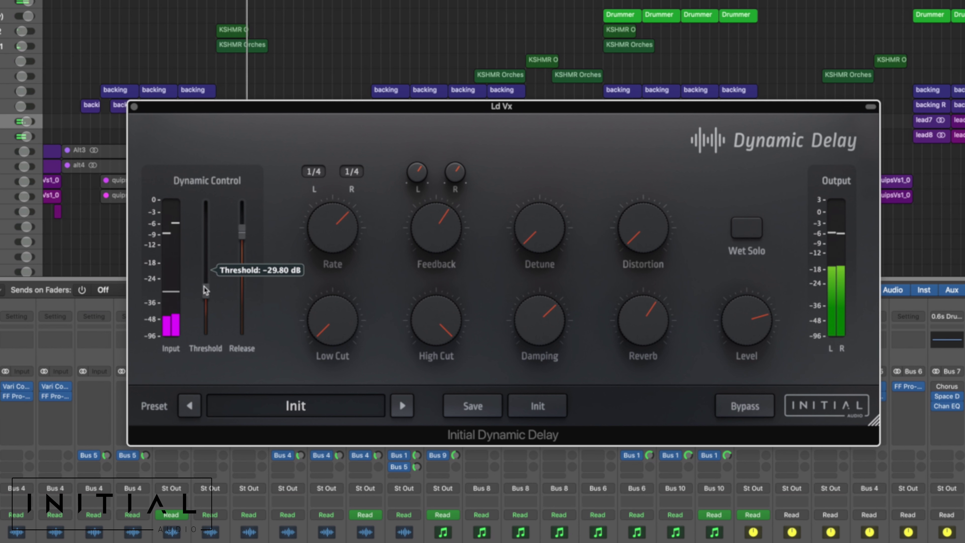
left_click_drag(203, 285, 210, 282)
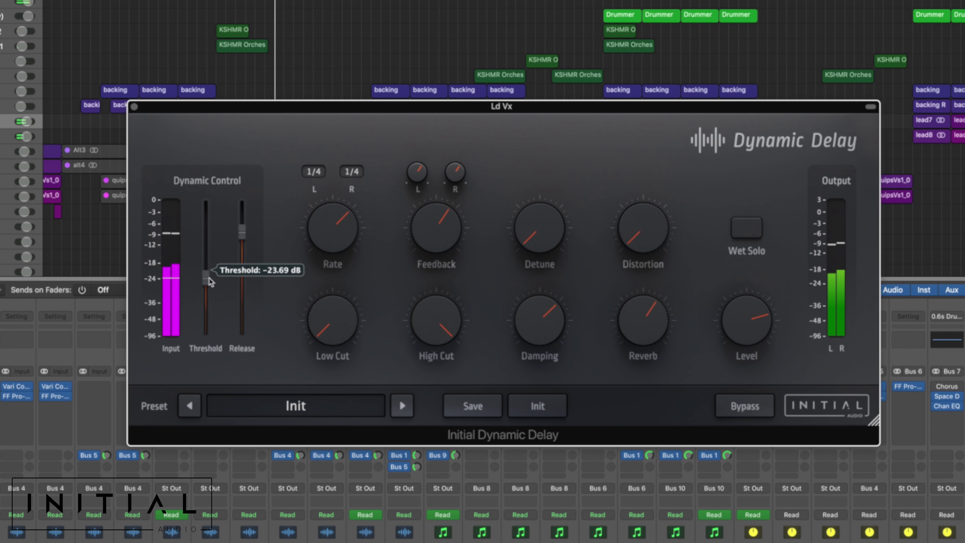